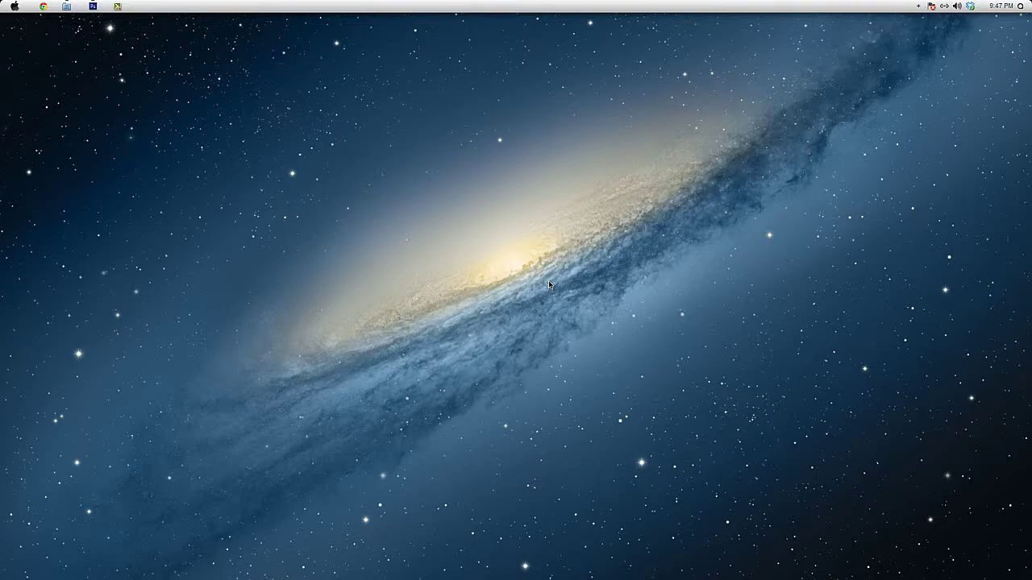
- Flip between the two portrait documents, then show the About Photoshop screen listing version 13.0 x64
click(96, 7)
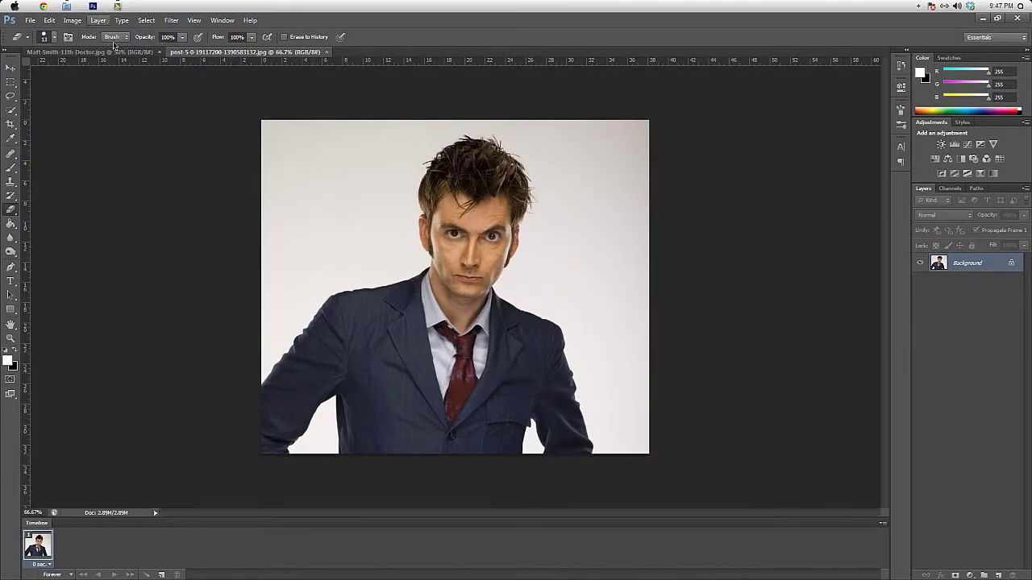
click(216, 52)
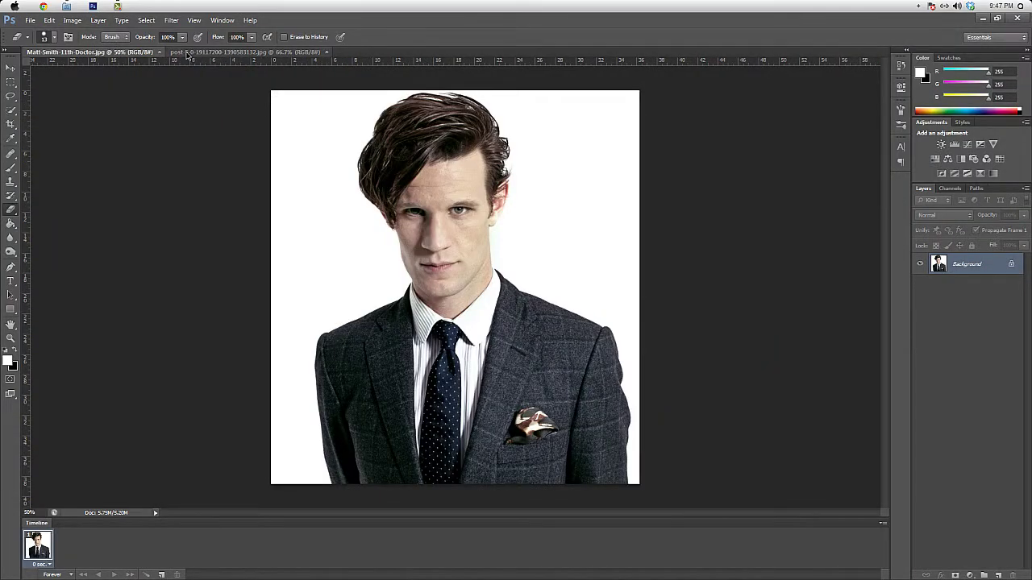
click(113, 54)
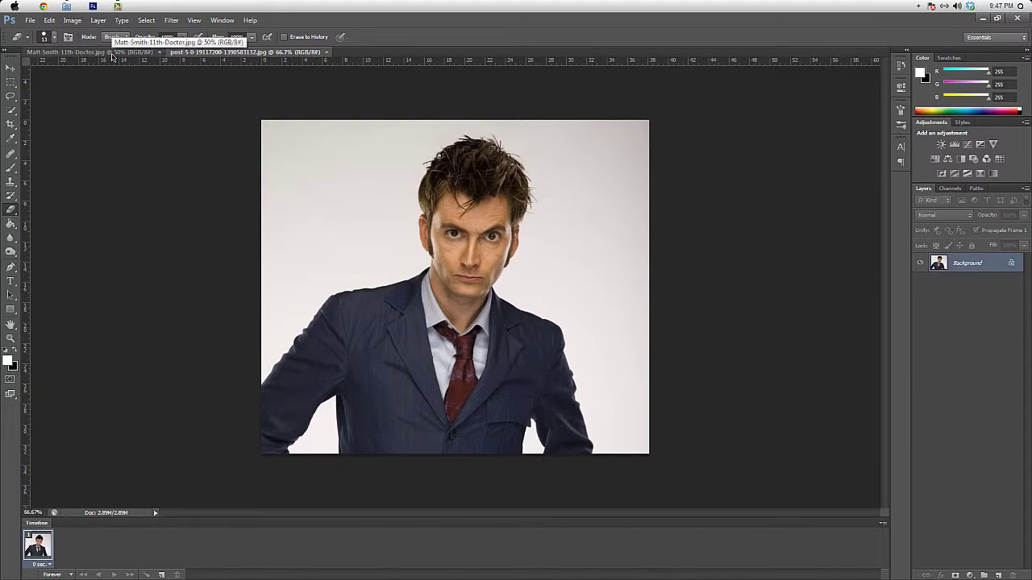
click(113, 53)
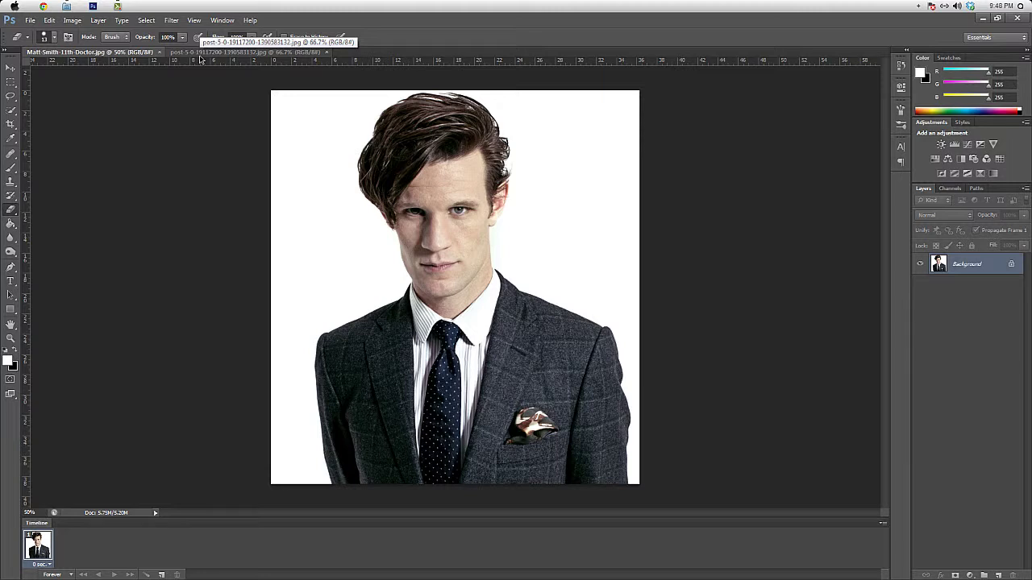
click(201, 53)
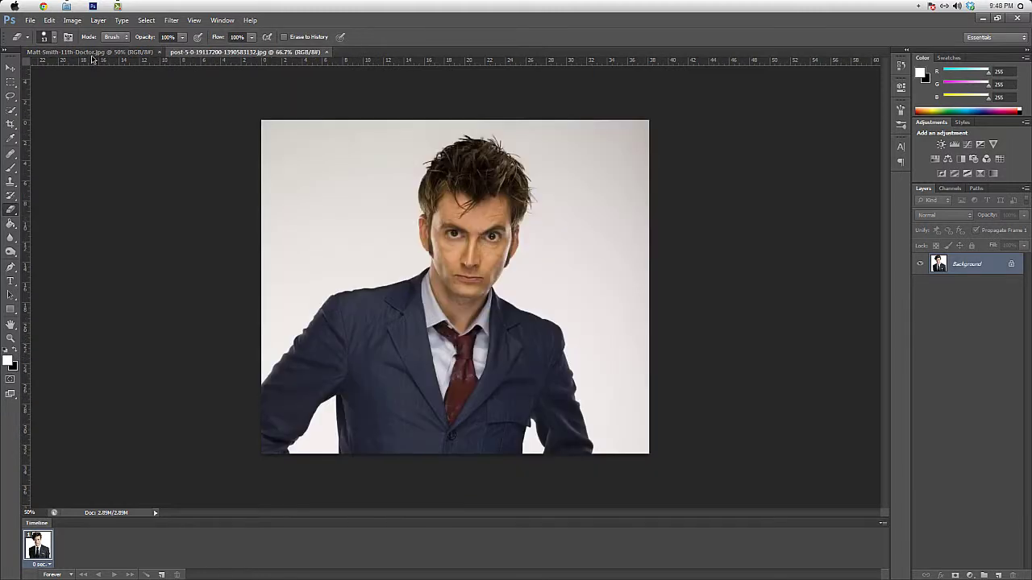
click(251, 20)
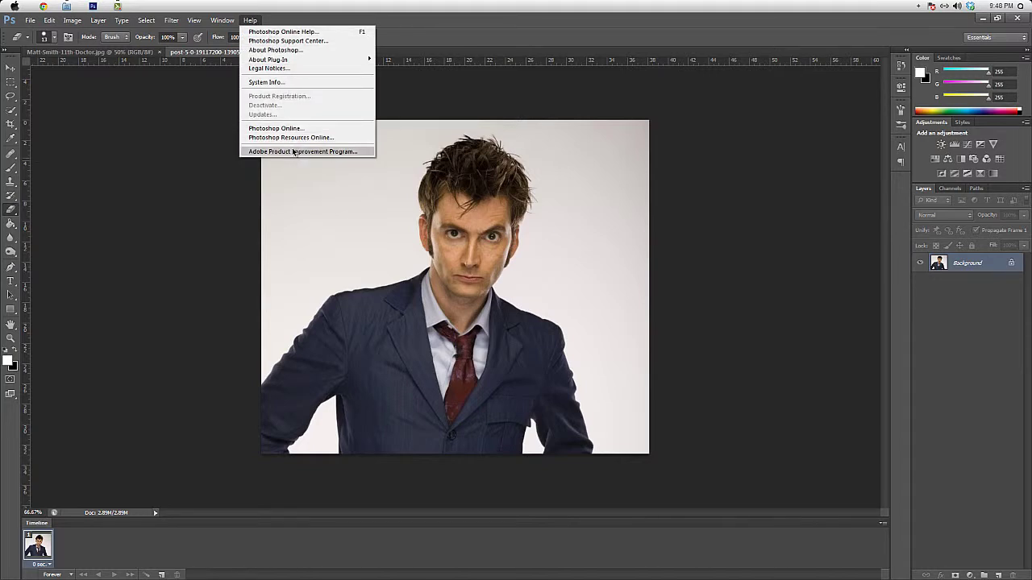
click(291, 50)
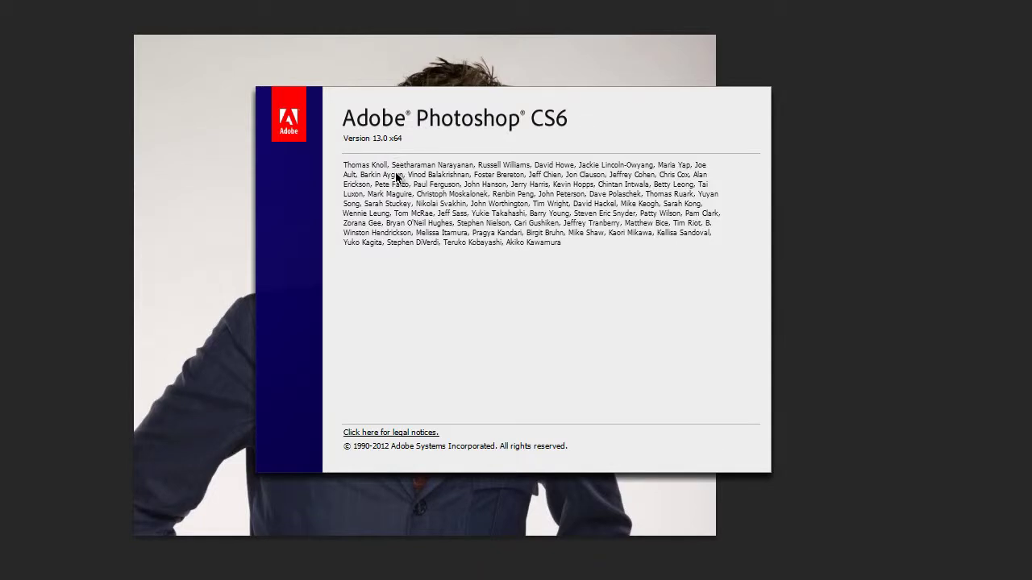
- Dismiss the About screen and scroll to frame the blue-suited man's face
click(397, 176)
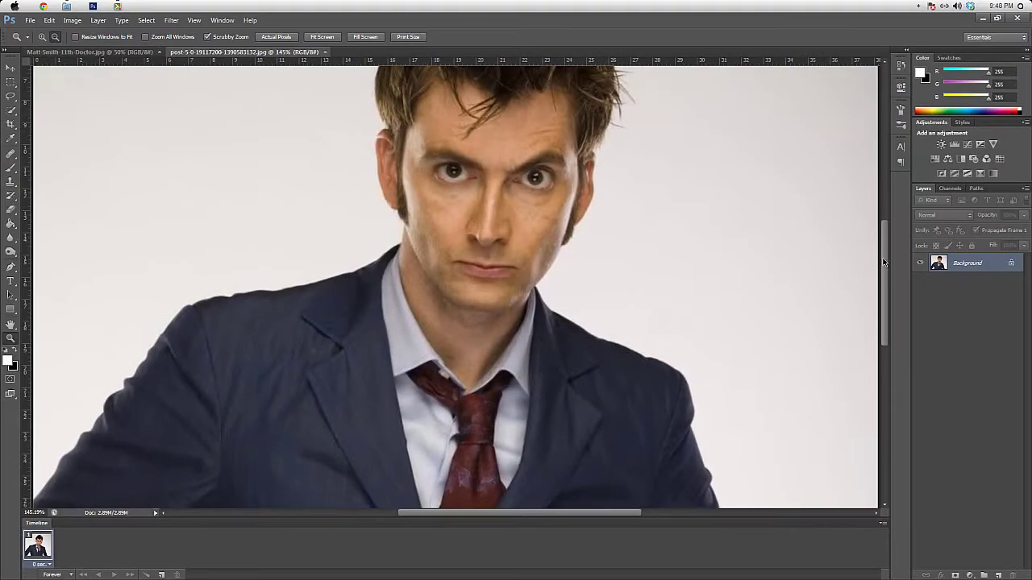
drag(883, 262, 882, 239)
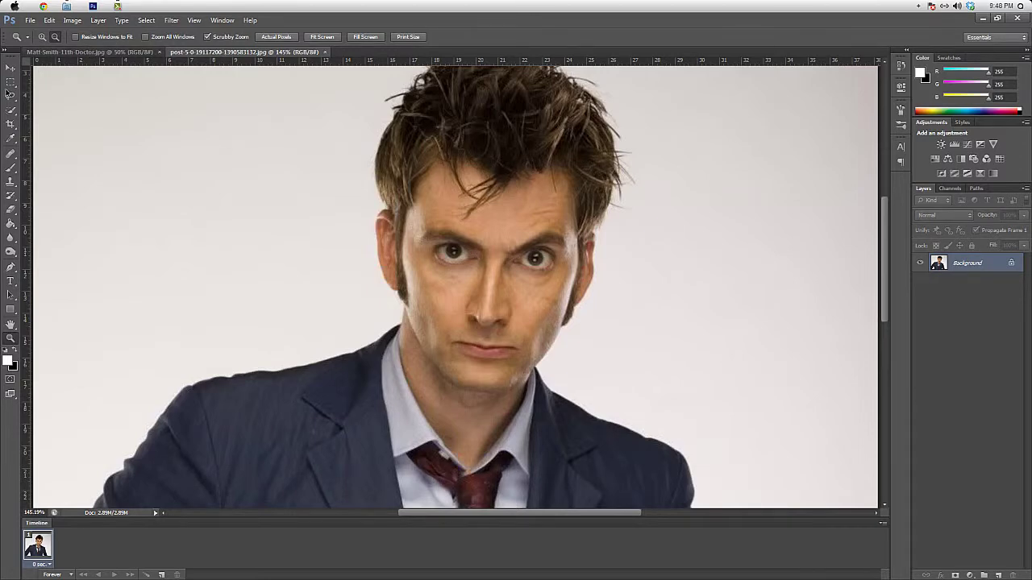
- With the Lasso, trace a selection around the blue-suited man's eyes, nose and mouth
click(9, 96)
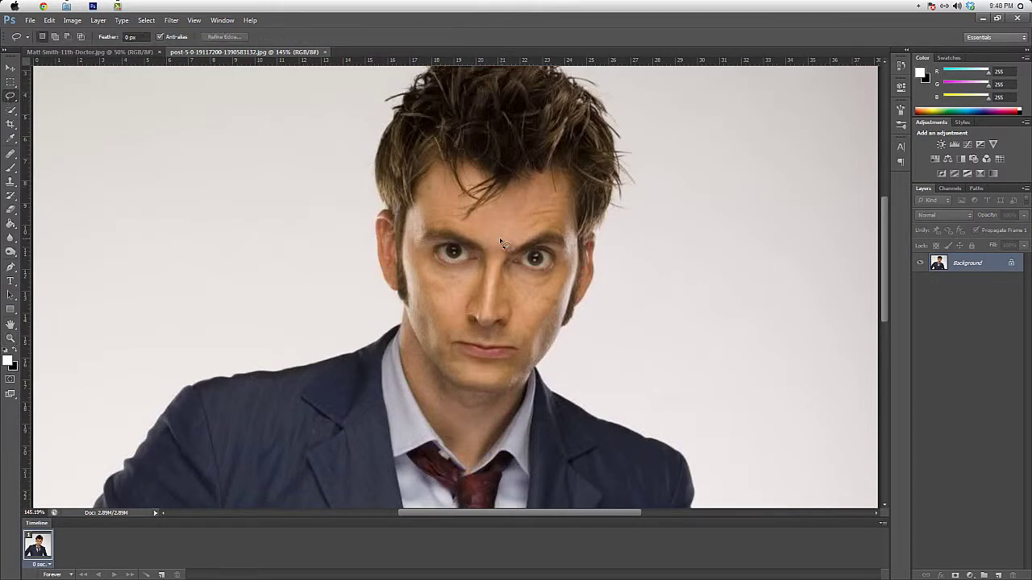
click(10, 337)
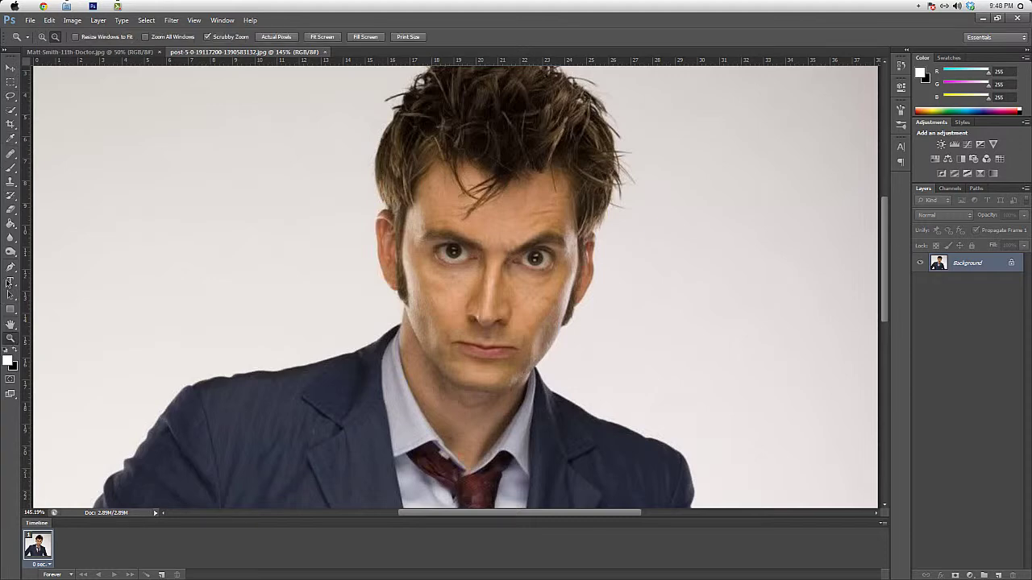
click(10, 96)
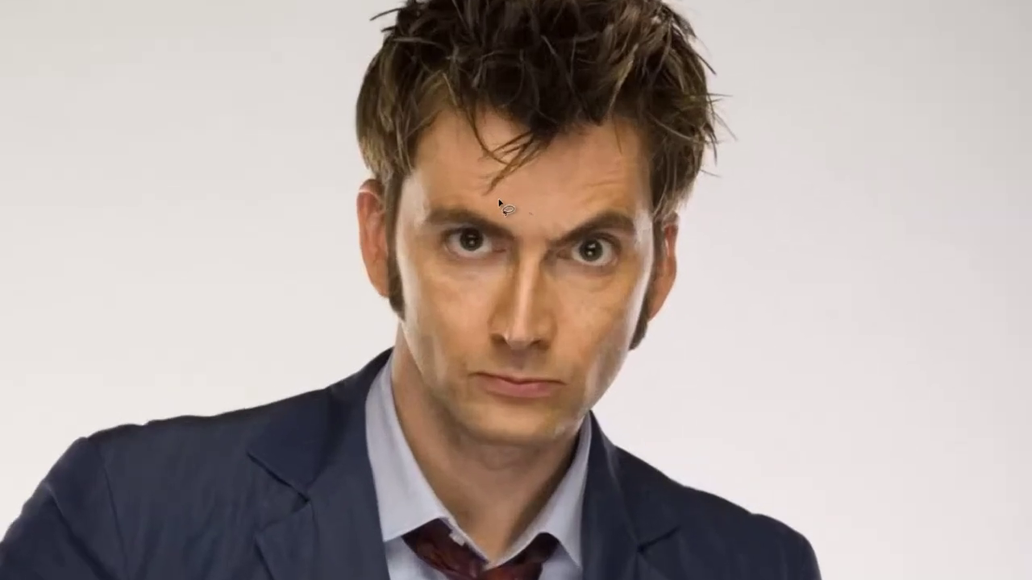
mouse_move(496, 234)
mouse_down()
mouse_move(445, 223)
mouse_move(431, 194)
mouse_move(410, 215)
mouse_move(465, 391)
mouse_move(492, 409)
mouse_move(549, 419)
mouse_move(579, 395)
mouse_move(647, 235)
mouse_move(611, 203)
mouse_move(521, 218)
mouse_up()
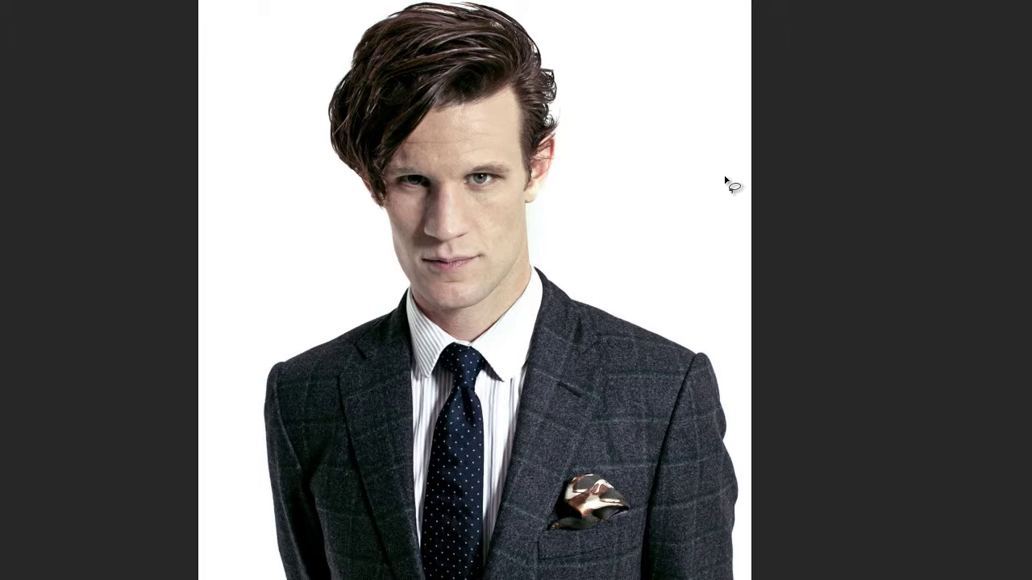
- Paste the cut-out face as Layer 1, then enlarge, rotate and position it over the portrait's face
key(ctrl+v)
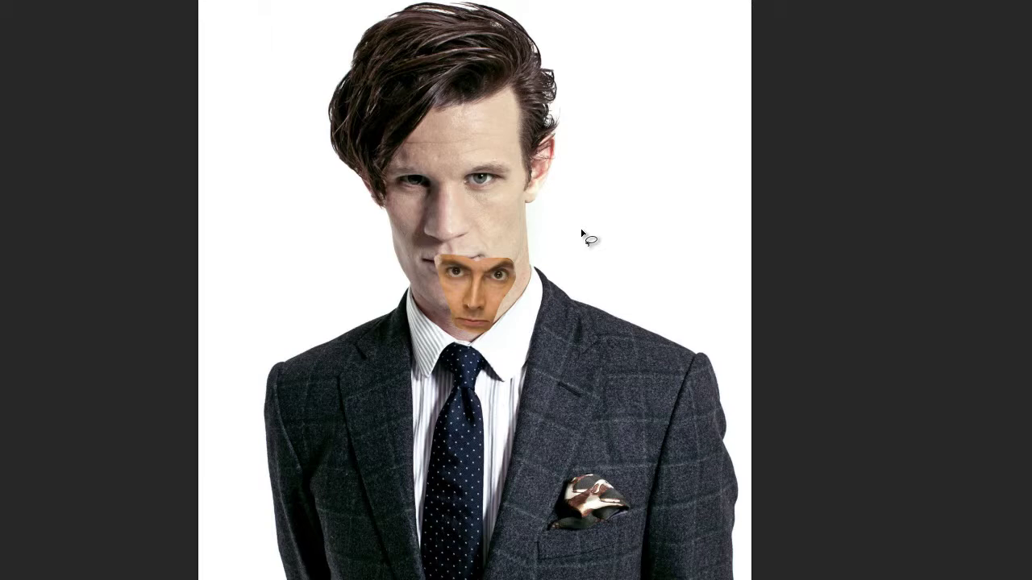
key(v)
key(ctrl+t)
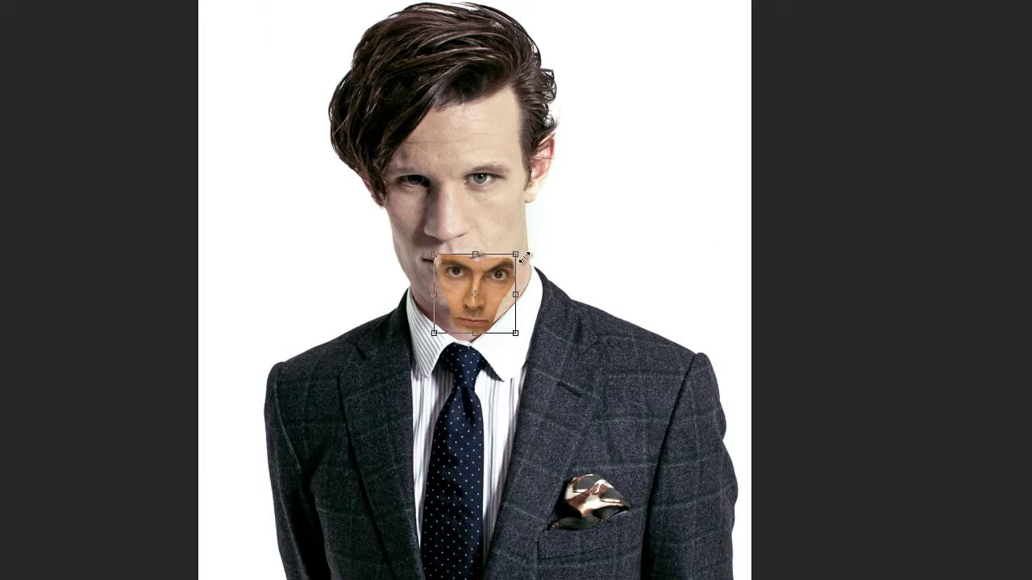
drag(517, 256, 657, 186)
drag(582, 193, 526, 187)
key(Return)
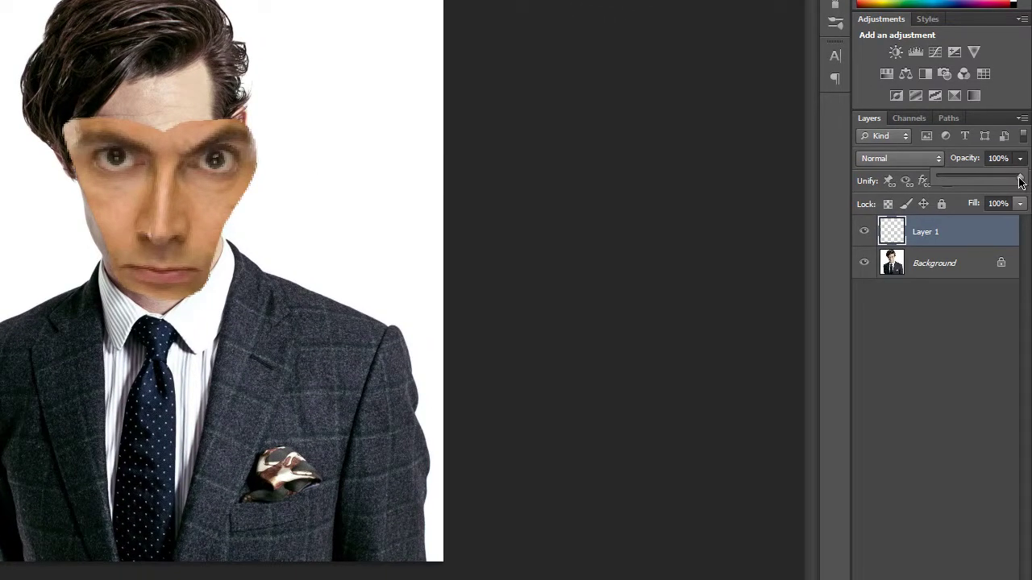
- Lower Layer 1's opacity to 58% so the grey-suited man's features show through
drag(1020, 182, 987, 182)
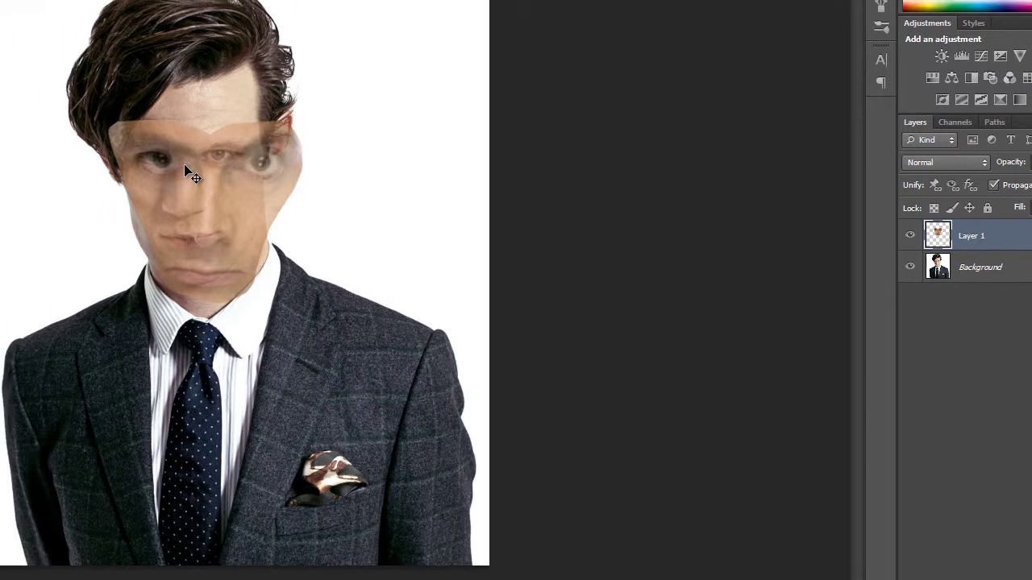
key(ctrl+t)
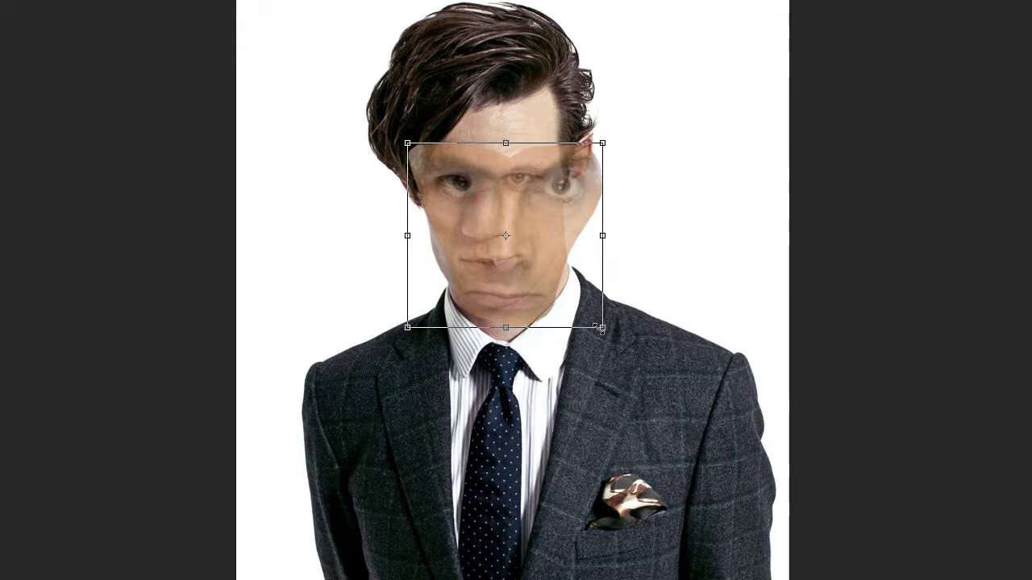
- Resize and nudge the pasted face to about 8.74 × 8.68 cm so its features align
drag(598, 329, 548, 274)
drag(523, 239, 525, 246)
drag(554, 280, 525, 261)
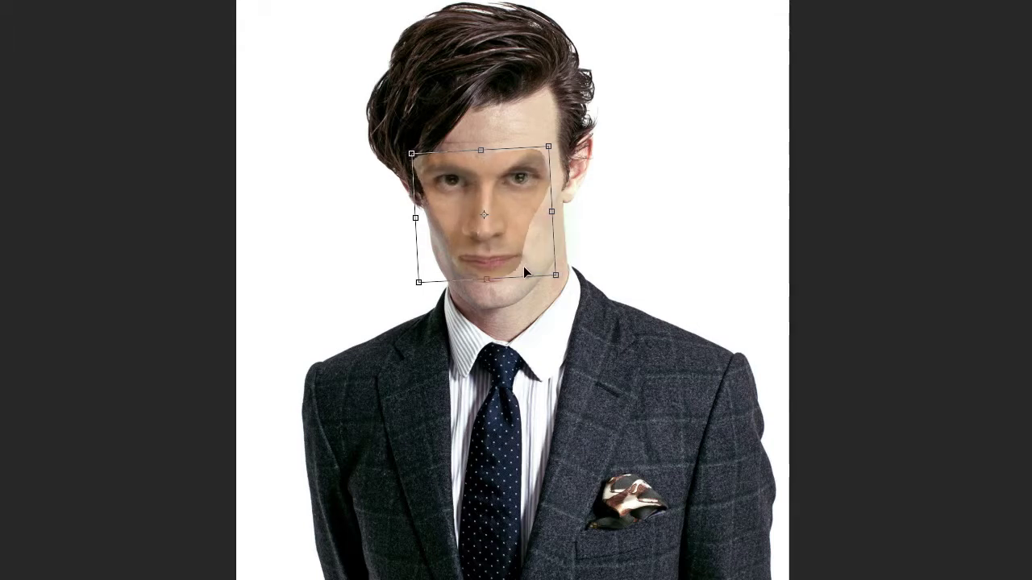
drag(494, 279, 495, 282)
drag(423, 215, 419, 219)
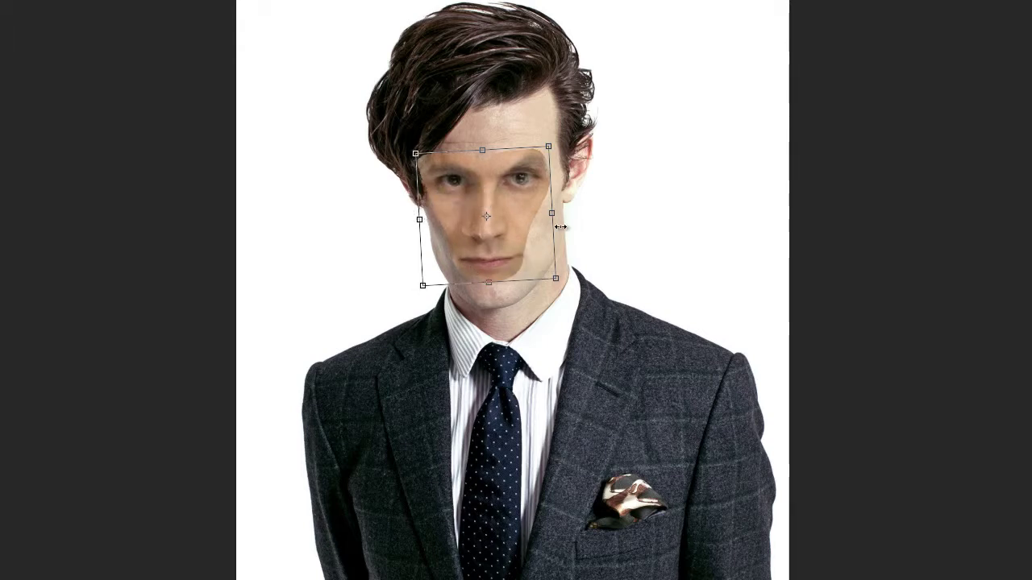
drag(551, 220, 553, 219)
key(Return)
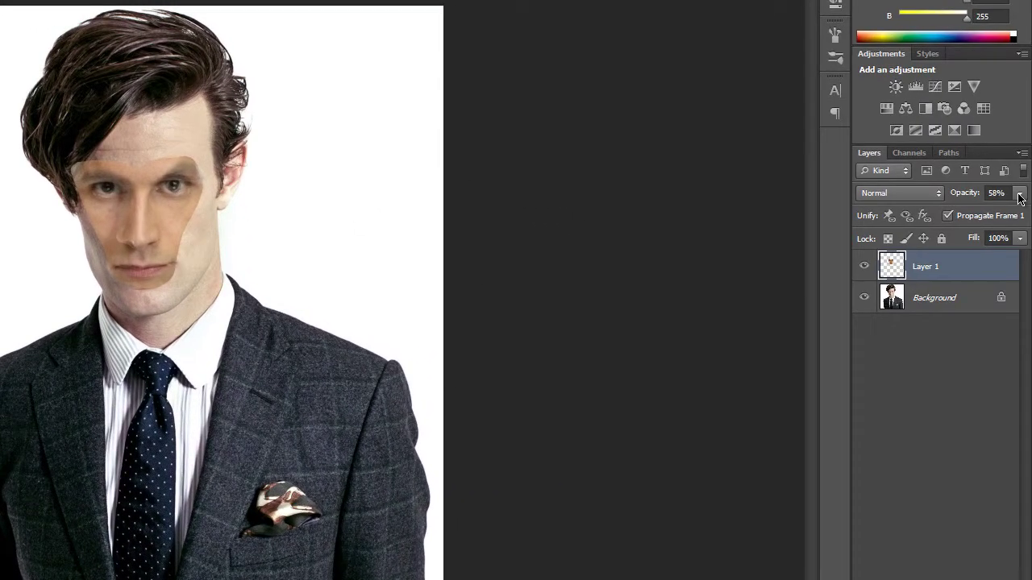
- Set Layer 1's opacity to 100%, then lower it to 66%
click(1020, 193)
drag(992, 218, 1022, 213)
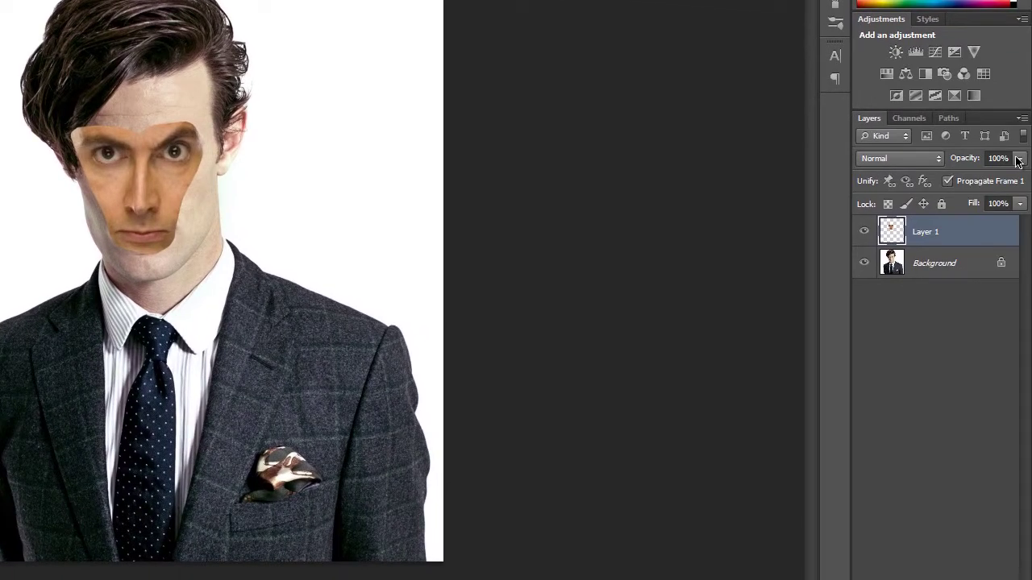
click(1020, 158)
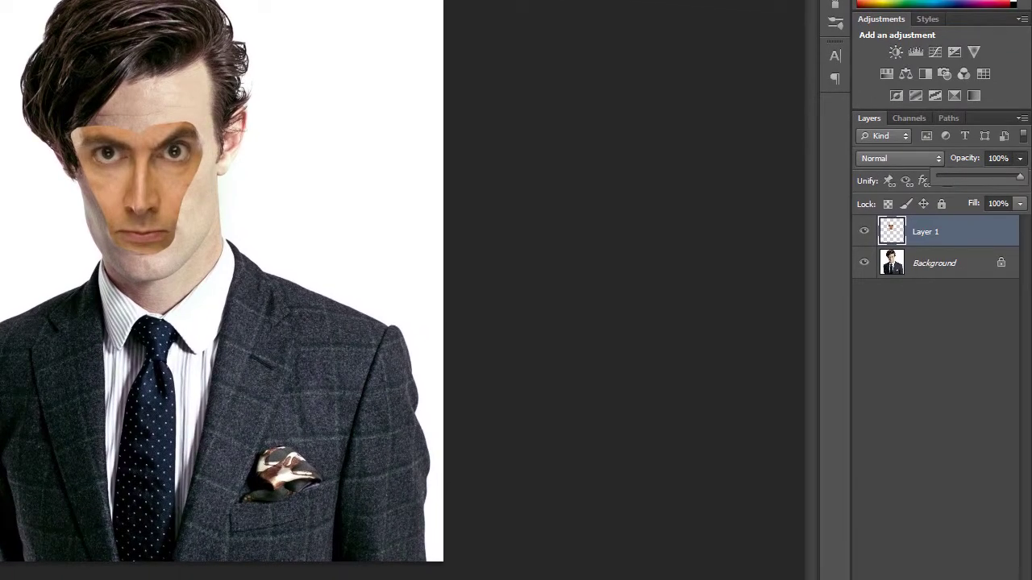
drag(1019, 177, 972, 186)
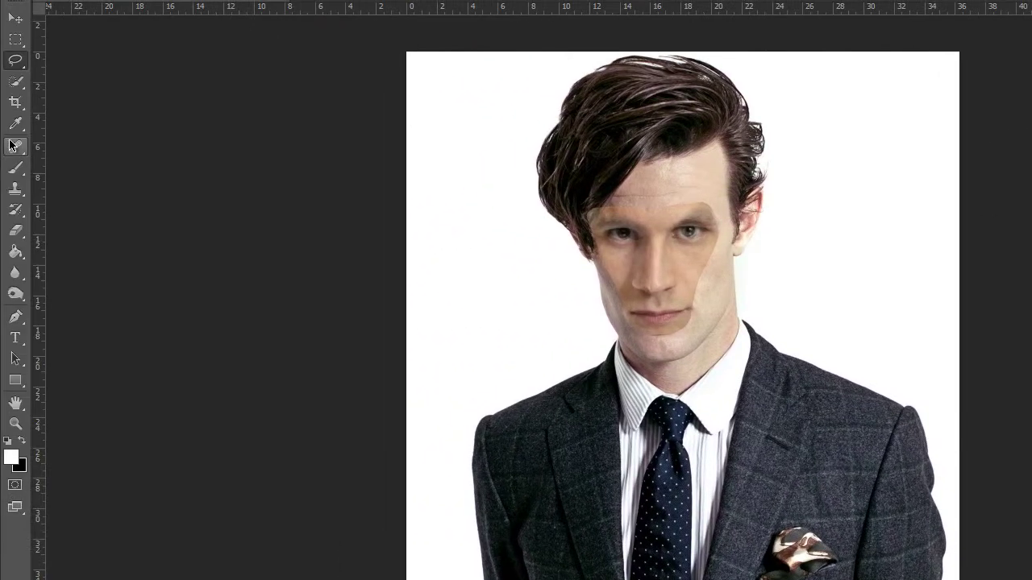
click(15, 232)
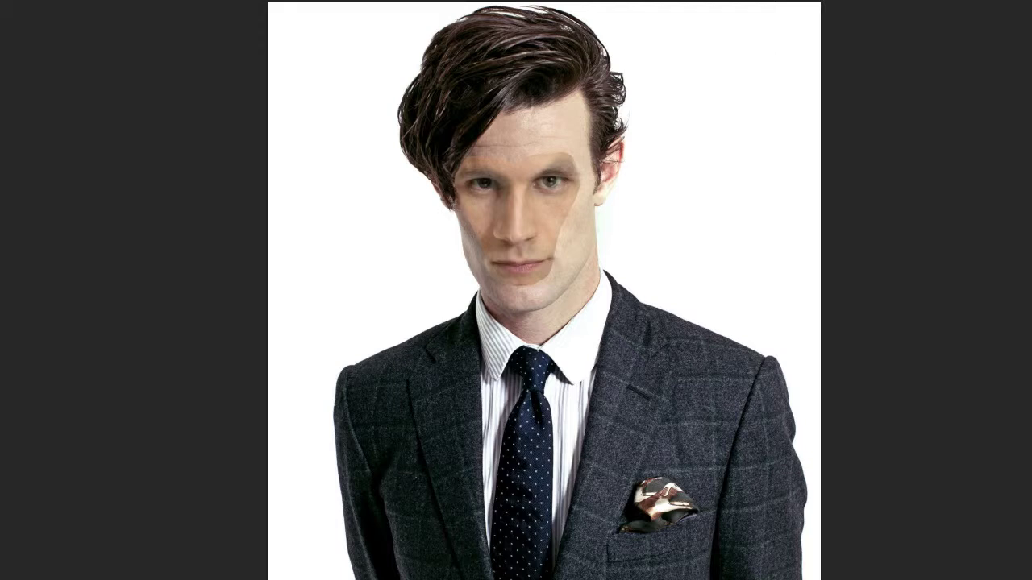
- Restore the face layer to 100% opacity and zoom the view to fill the window
key(0)
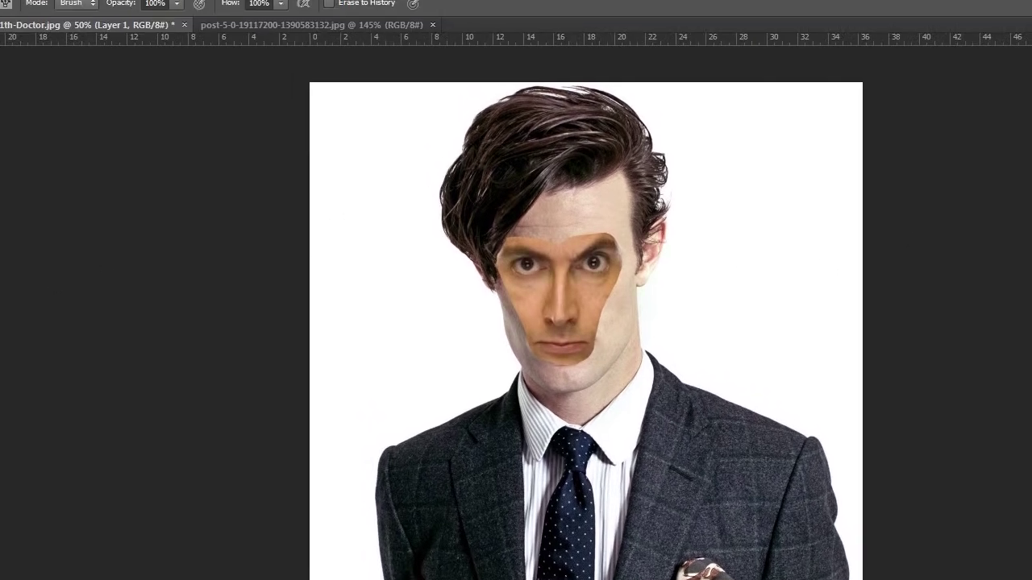
key(z)
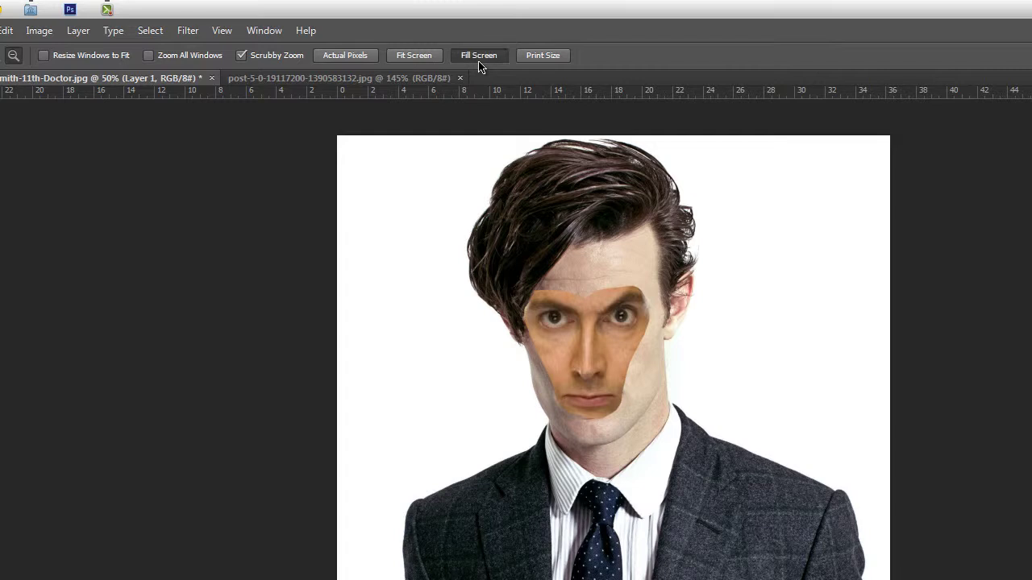
click(461, 4)
scroll(516, 339, up, 5)
key(e)
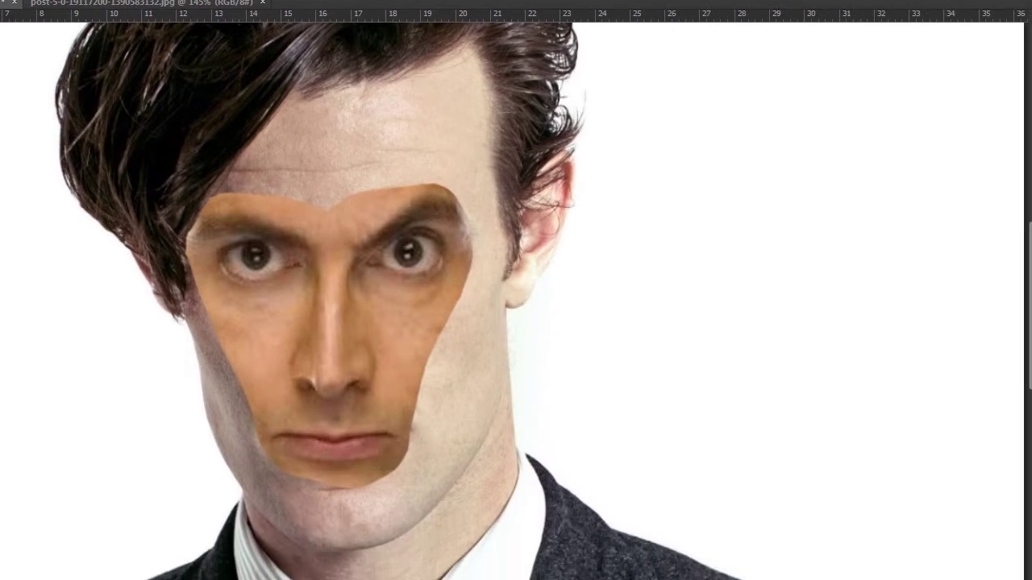
right_click(972, 276)
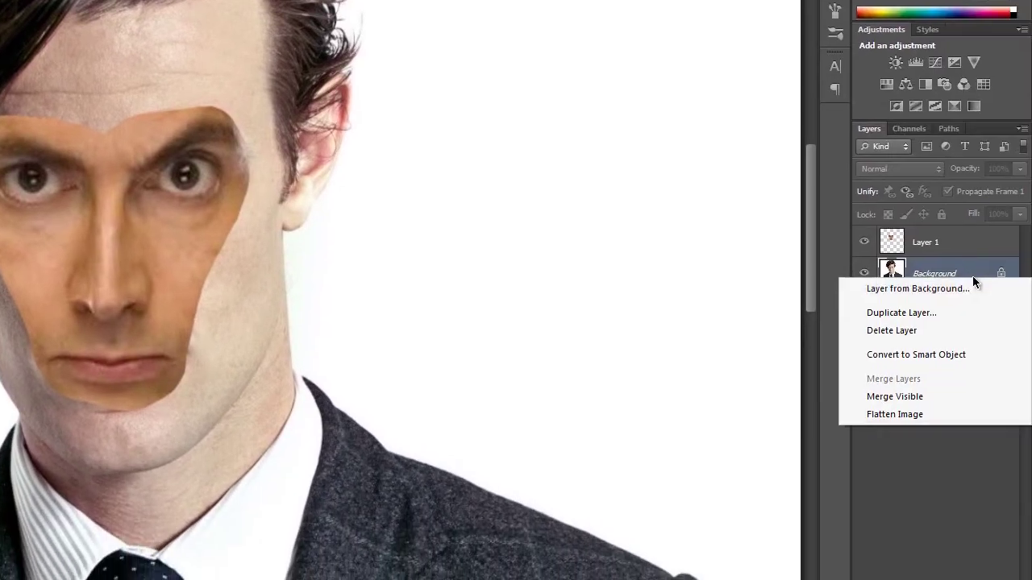
- Duplicate the Background and Layer 1 layers, hiding the Layer 1 copy
click(972, 315)
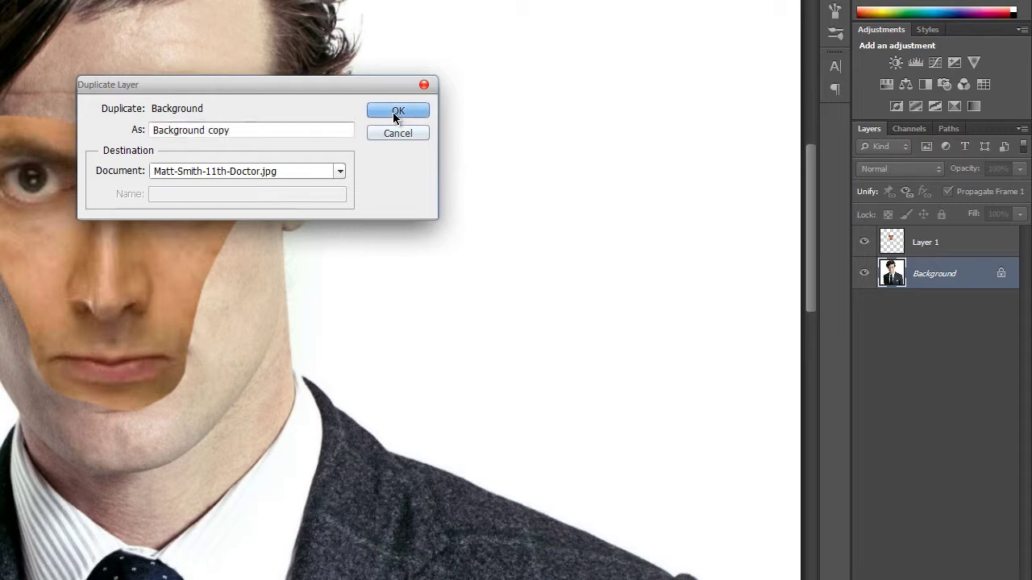
click(393, 112)
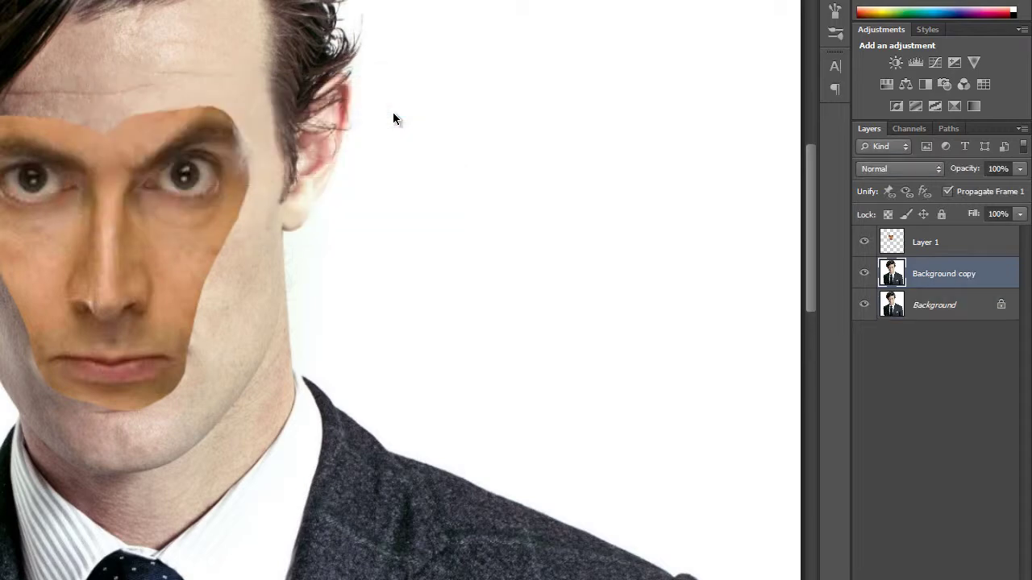
click(943, 242)
right_click(931, 240)
click(863, 212)
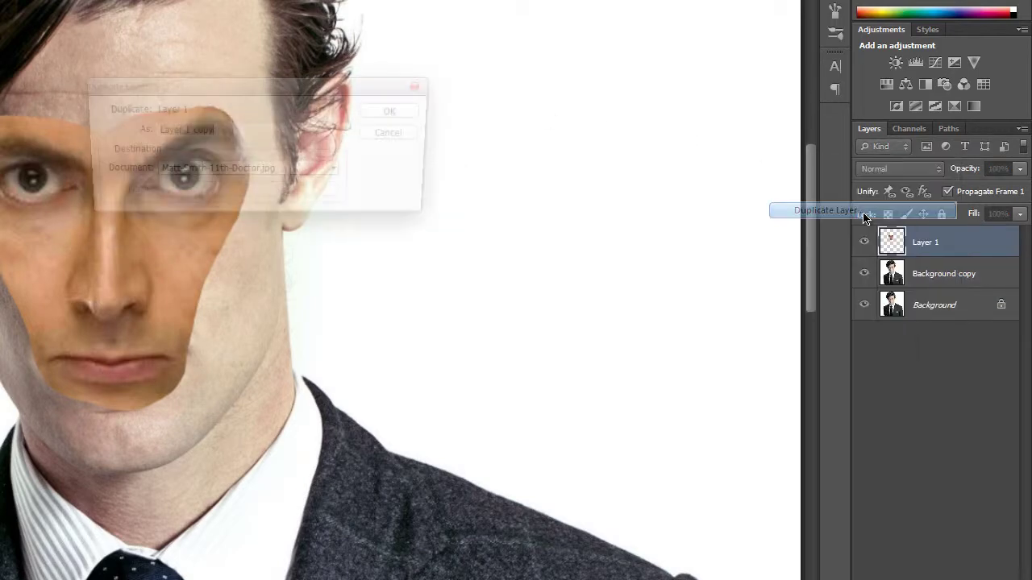
click(419, 110)
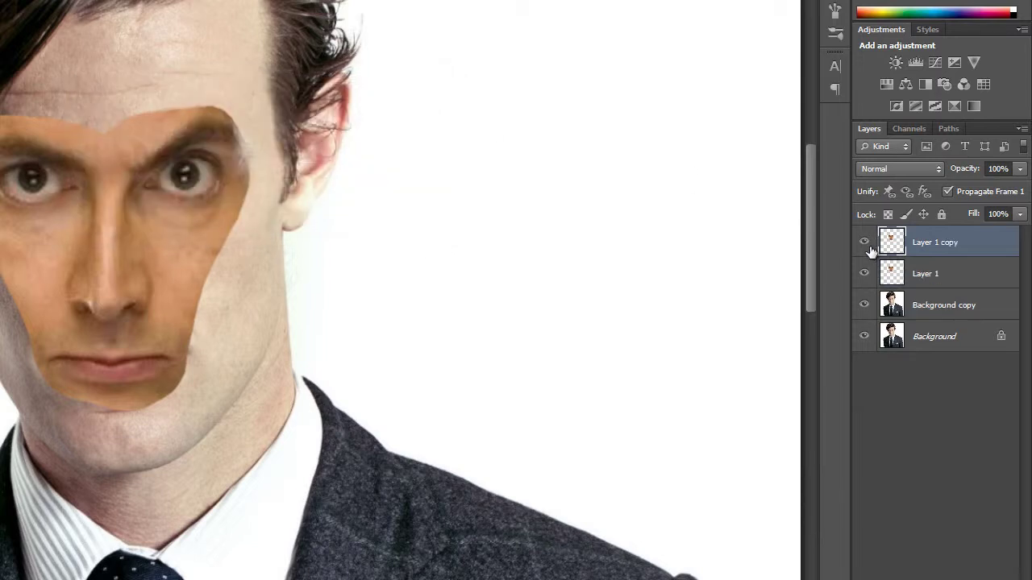
click(863, 241)
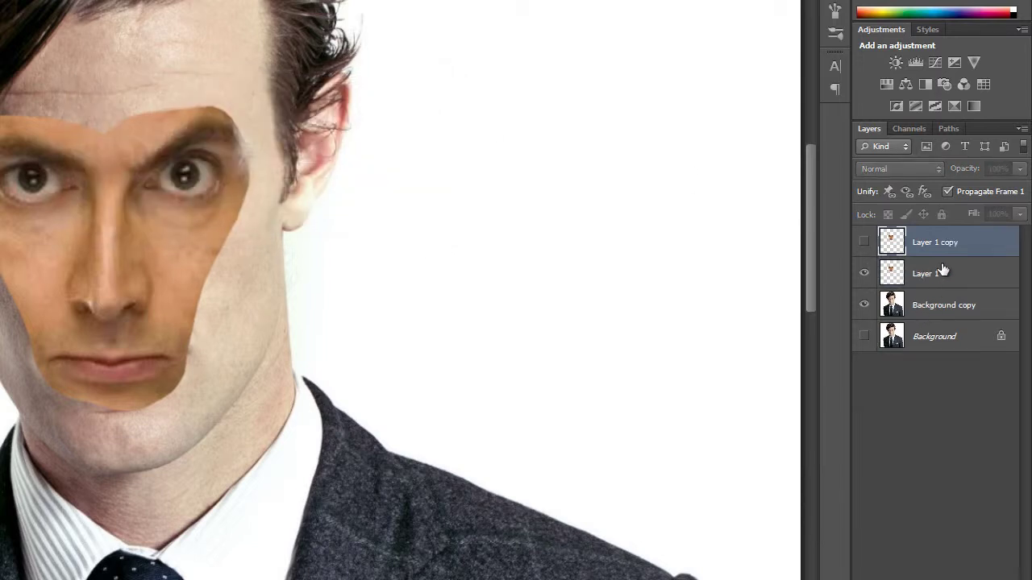
- Load Layer 1's face outline as a selection and contract it by 7 pixels
ctrl+click(894, 275)
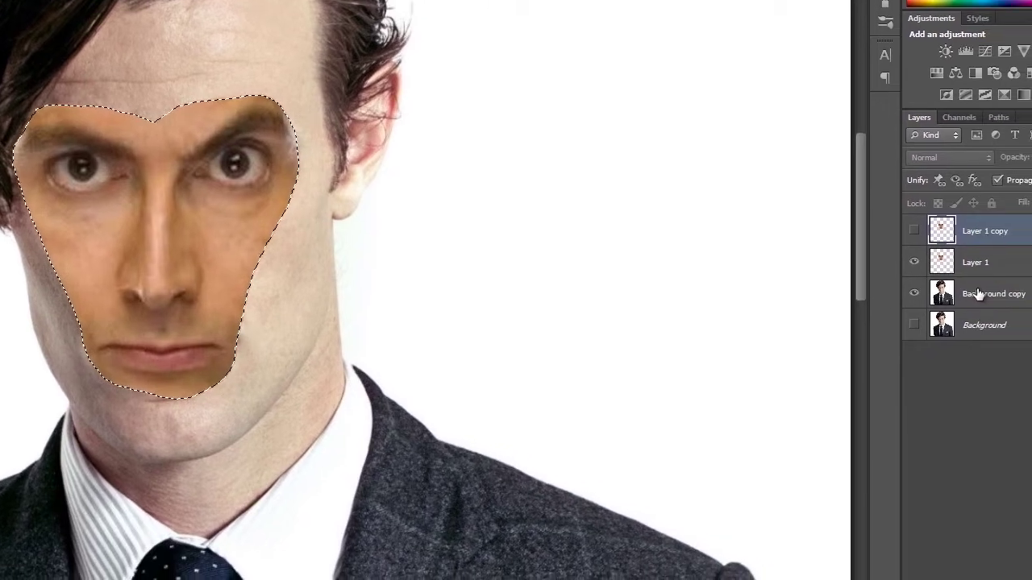
click(1012, 302)
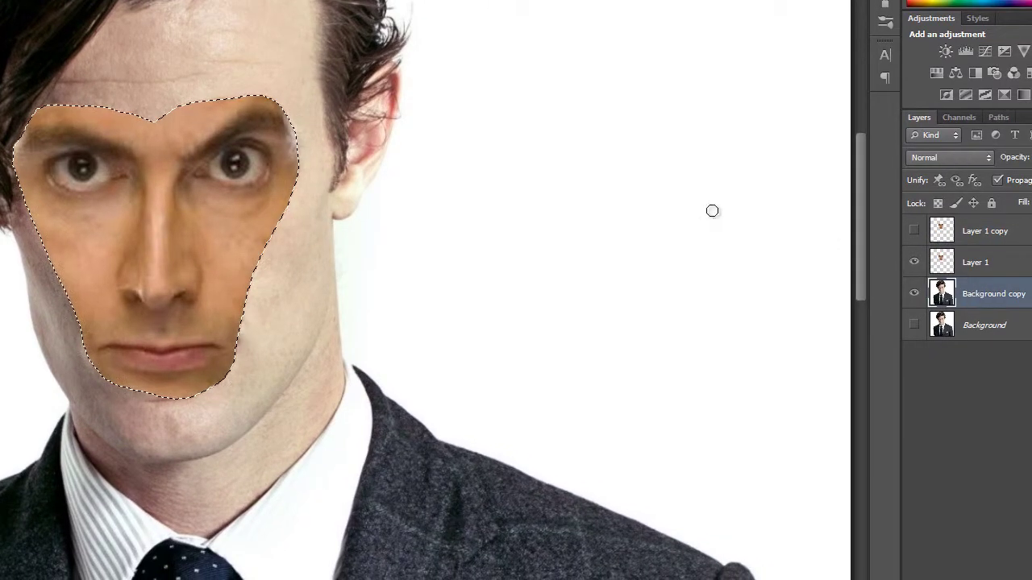
click(1026, 264)
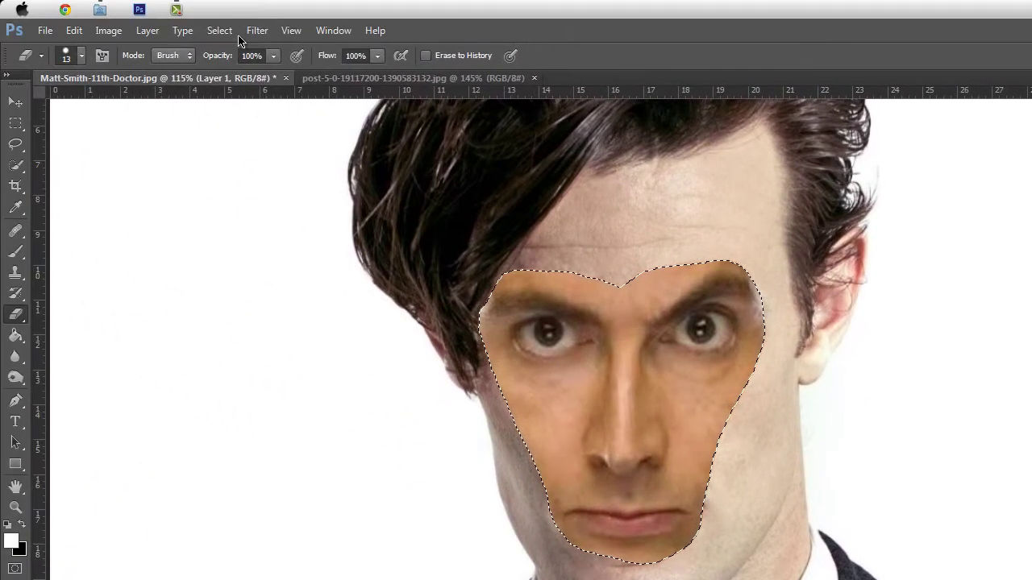
click(232, 32)
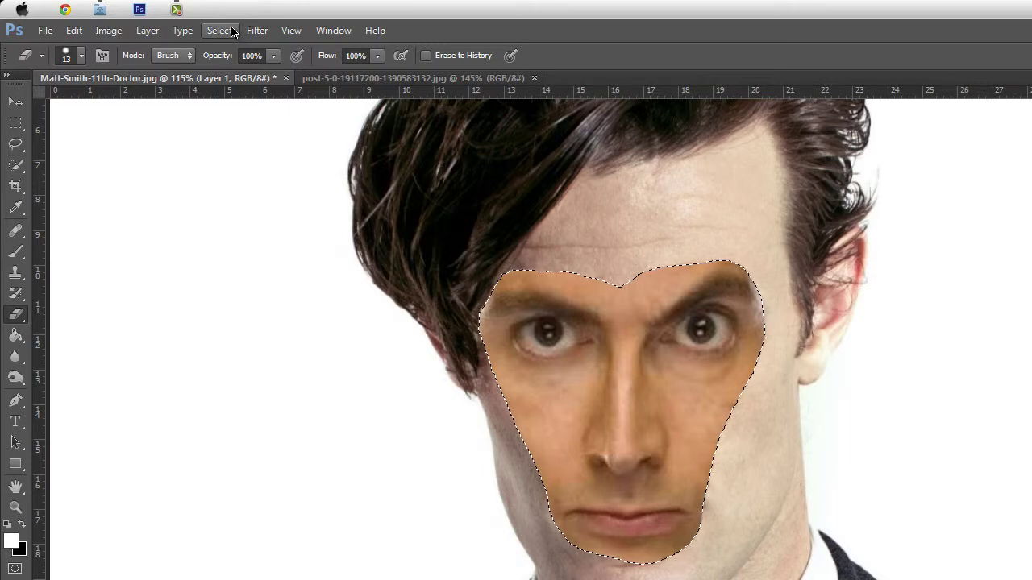
mouse_move(259, 195)
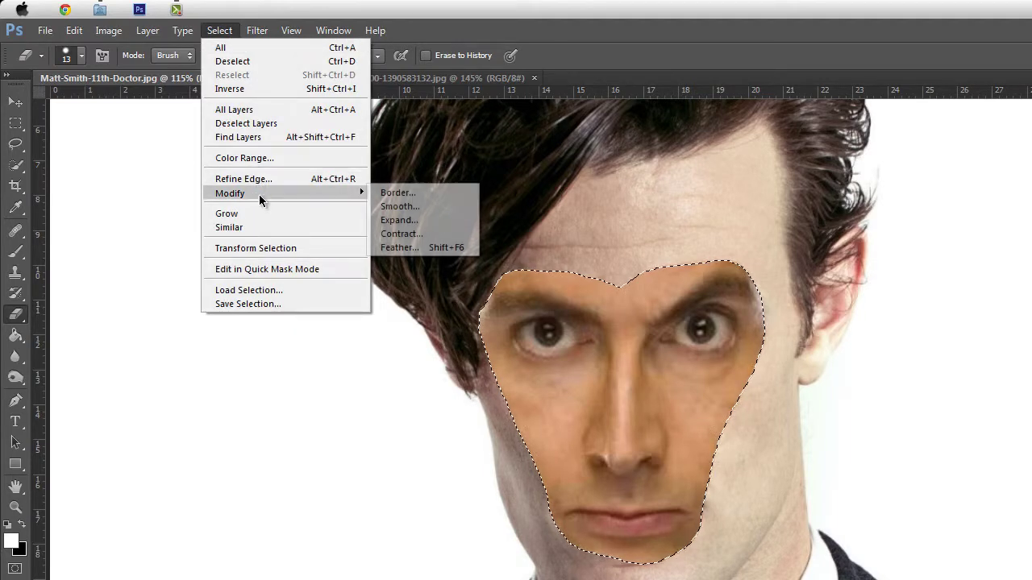
click(402, 234)
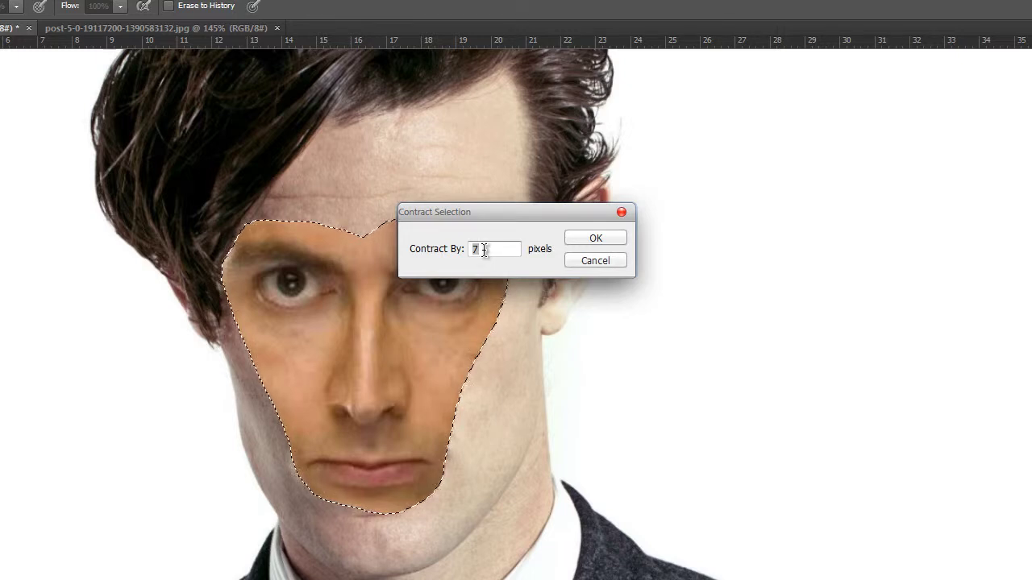
click(578, 233)
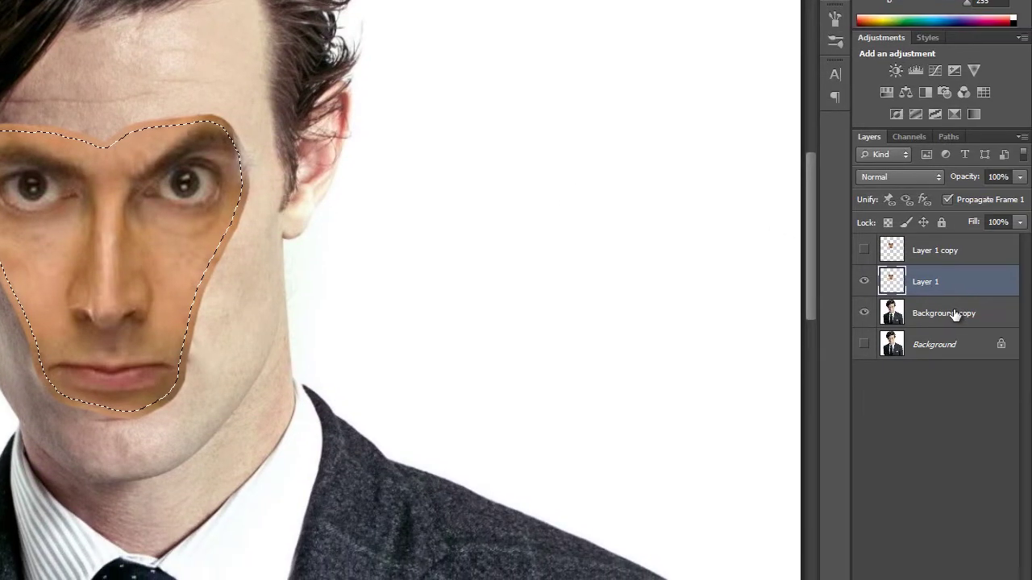
- Delete the contracted face area from Background copy with Layer 1 hidden, then unhide Layer 1
click(954, 314)
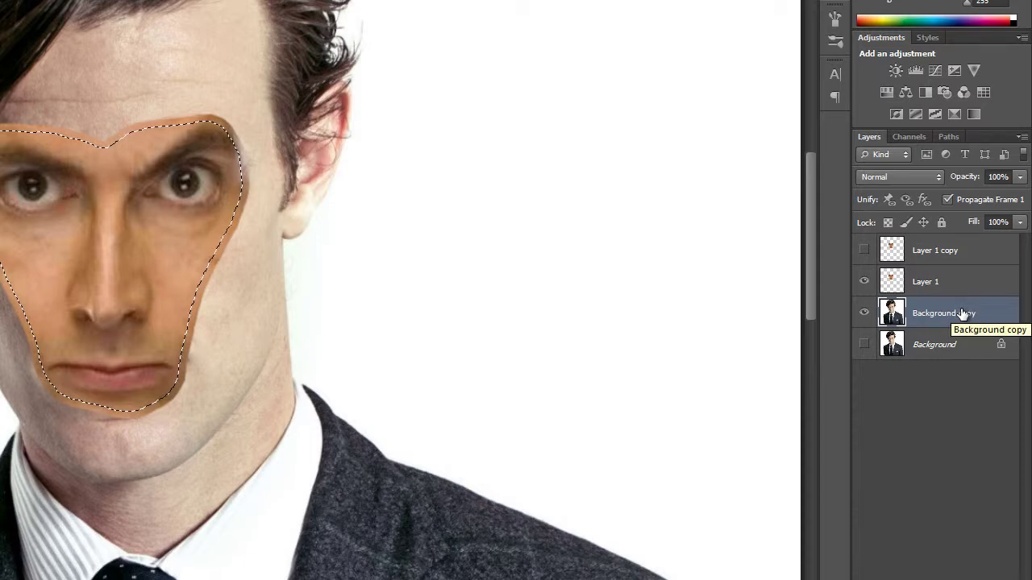
click(866, 282)
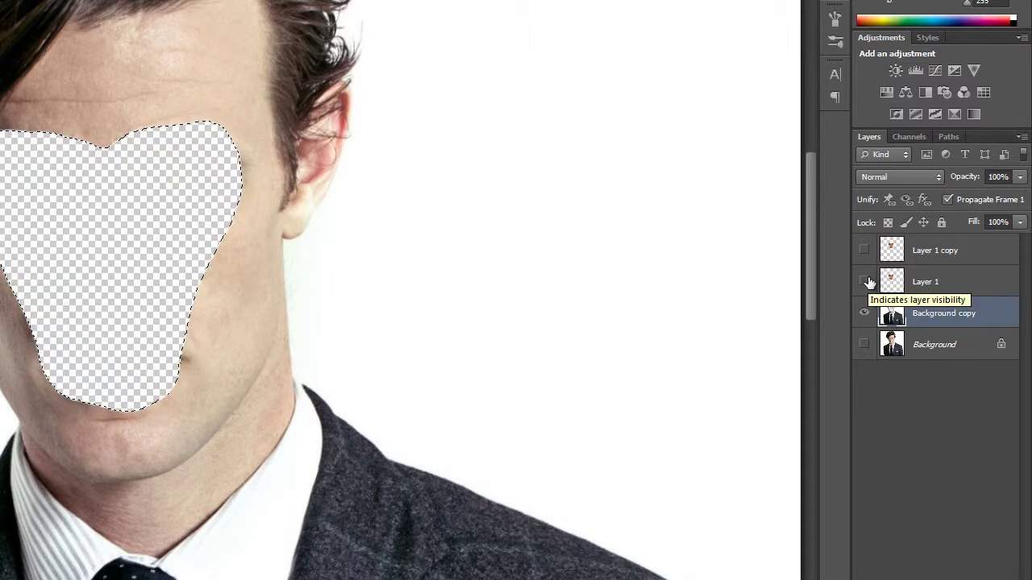
click(868, 282)
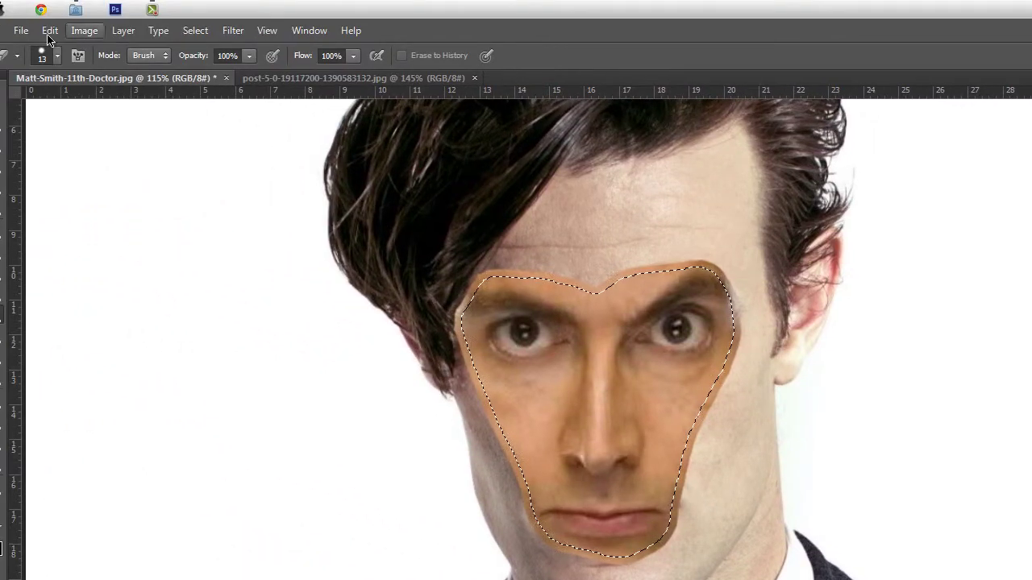
- Apply Edit > Auto-Blend Layers with Seamless Tones and Colors to blend the pasted face
click(49, 37)
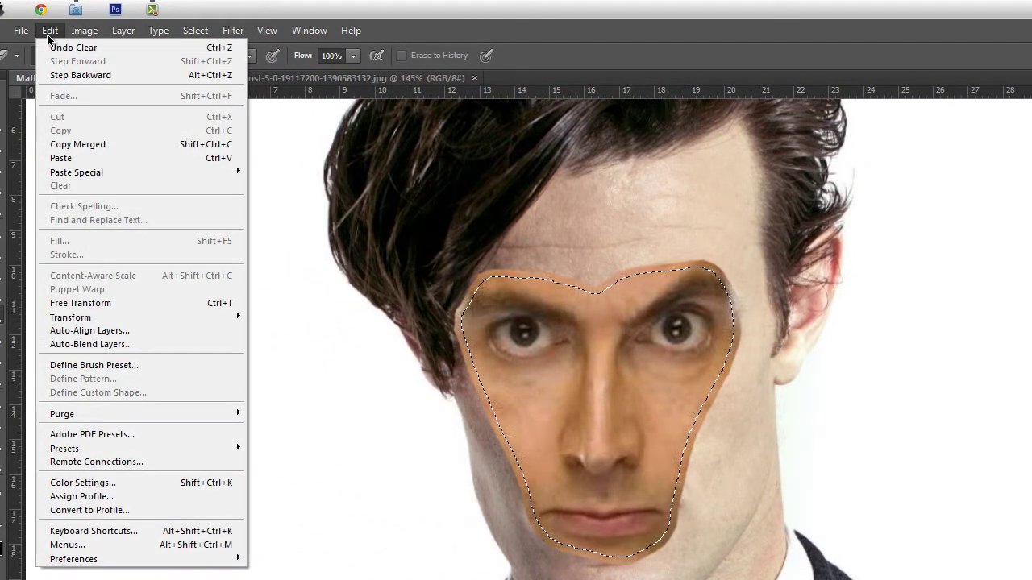
click(89, 344)
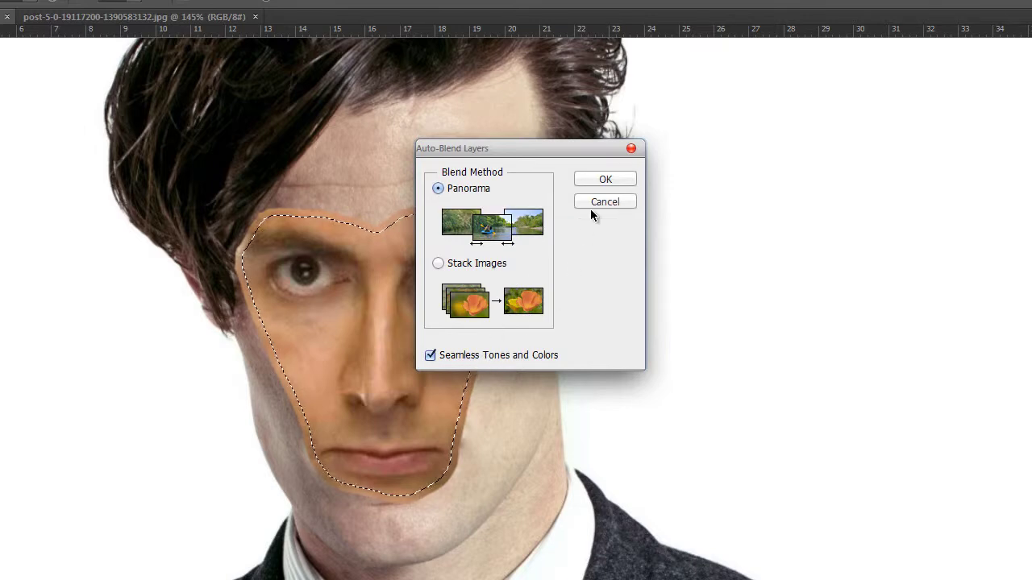
click(600, 179)
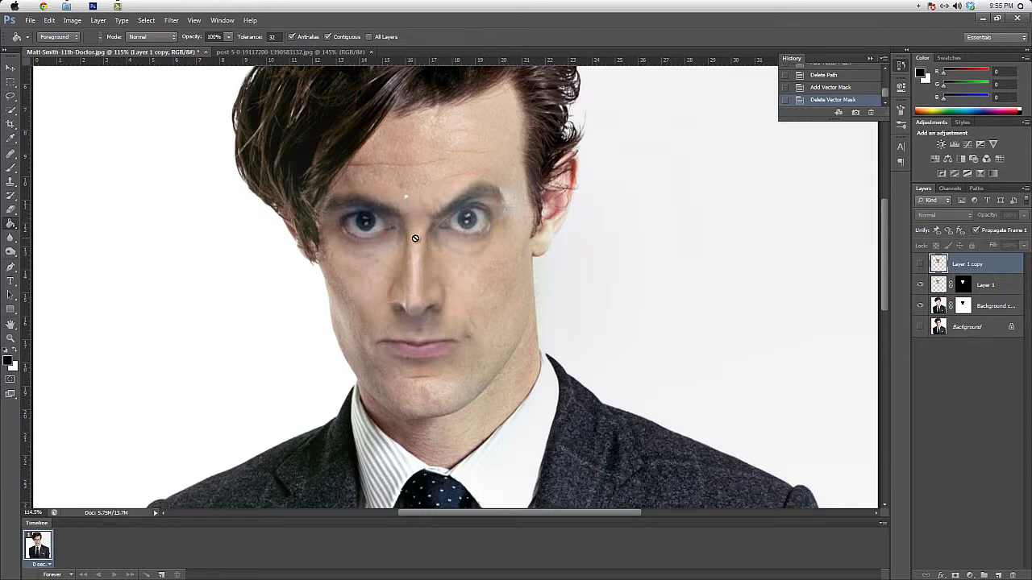
- Hide Layer 1 copy and merge Layer 1, Background copy and Background into one layer
click(921, 265)
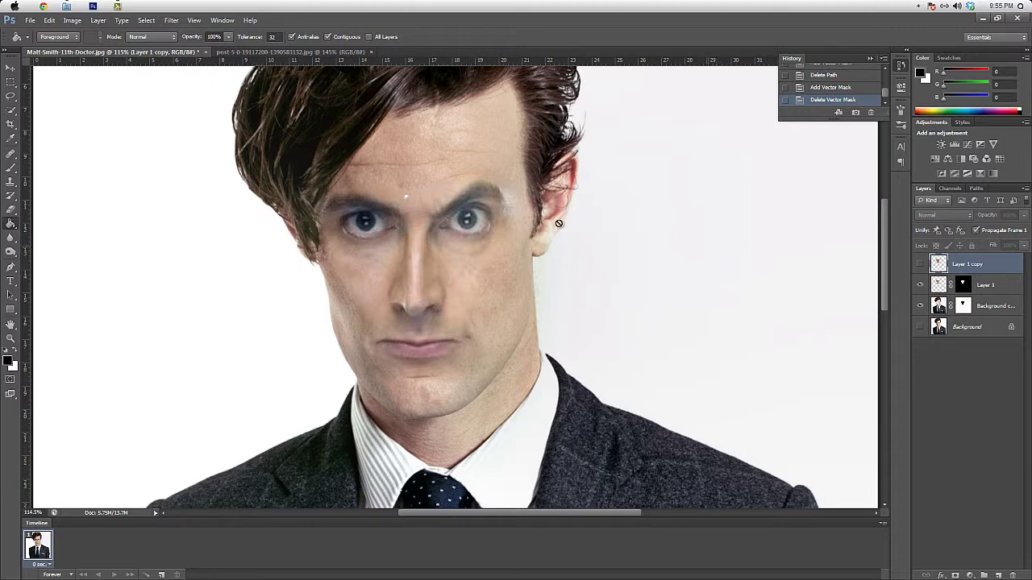
click(72, 20)
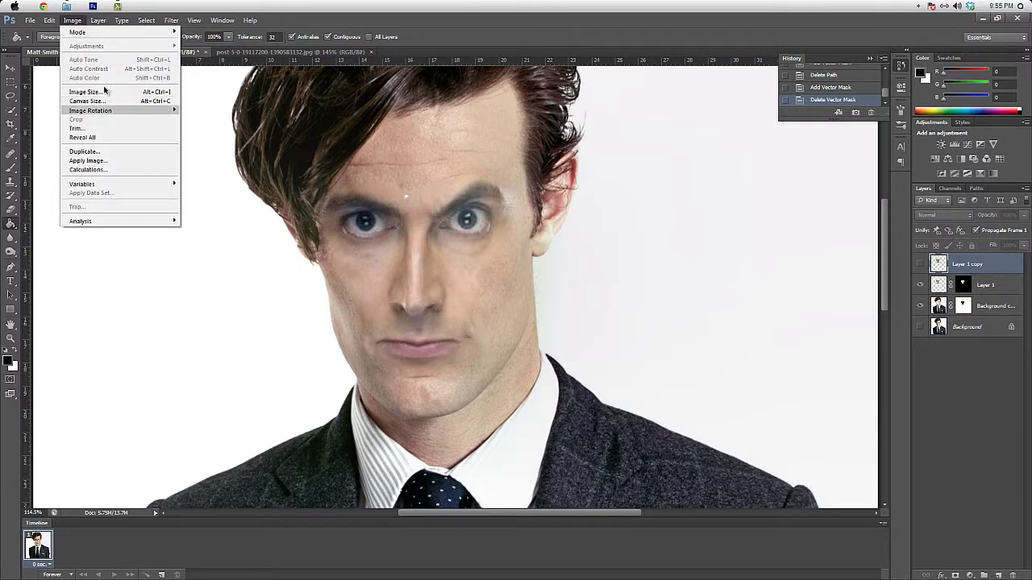
click(1019, 290)
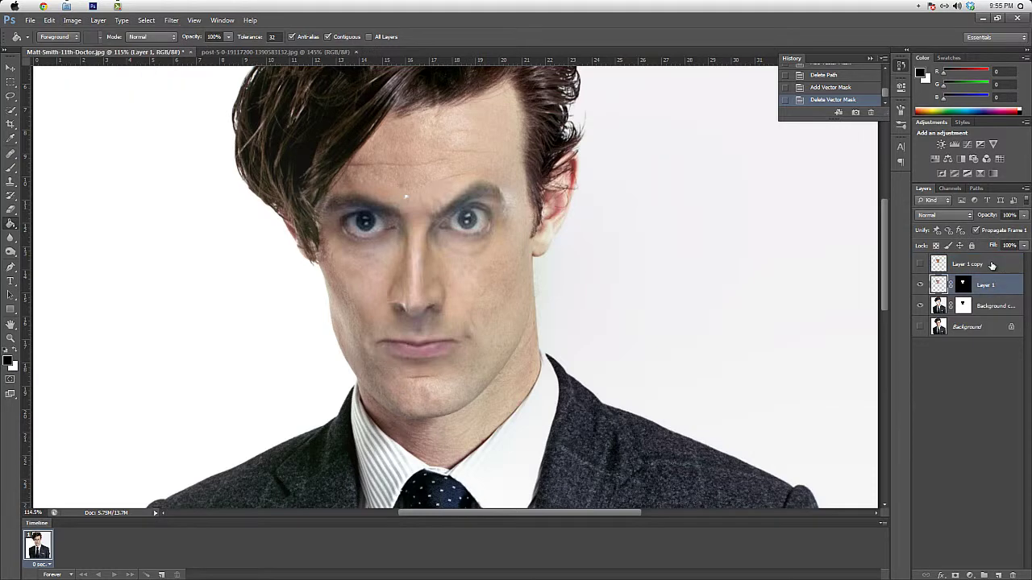
shift+click(995, 309)
shift+click(992, 327)
right_click(996, 314)
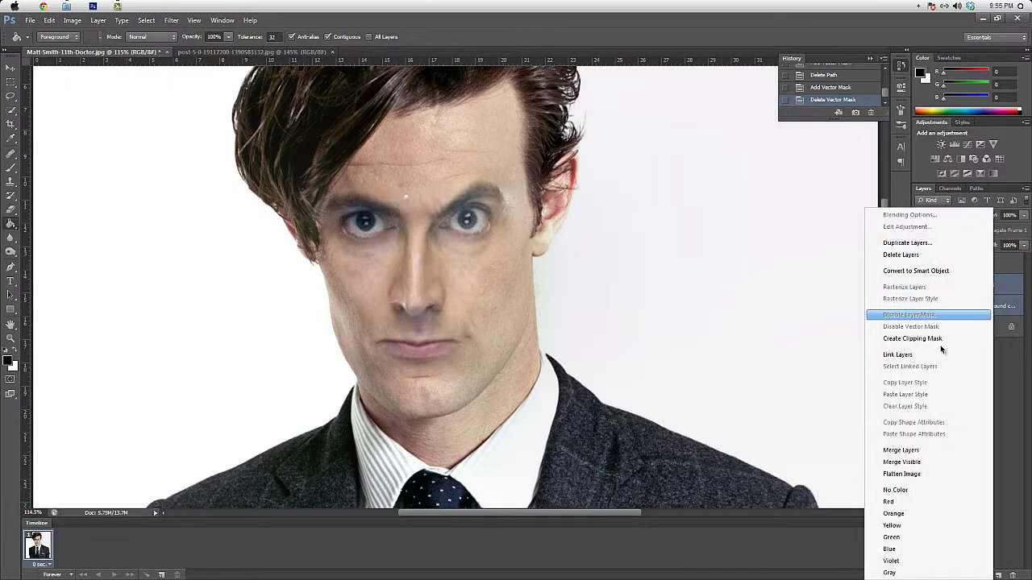
click(924, 457)
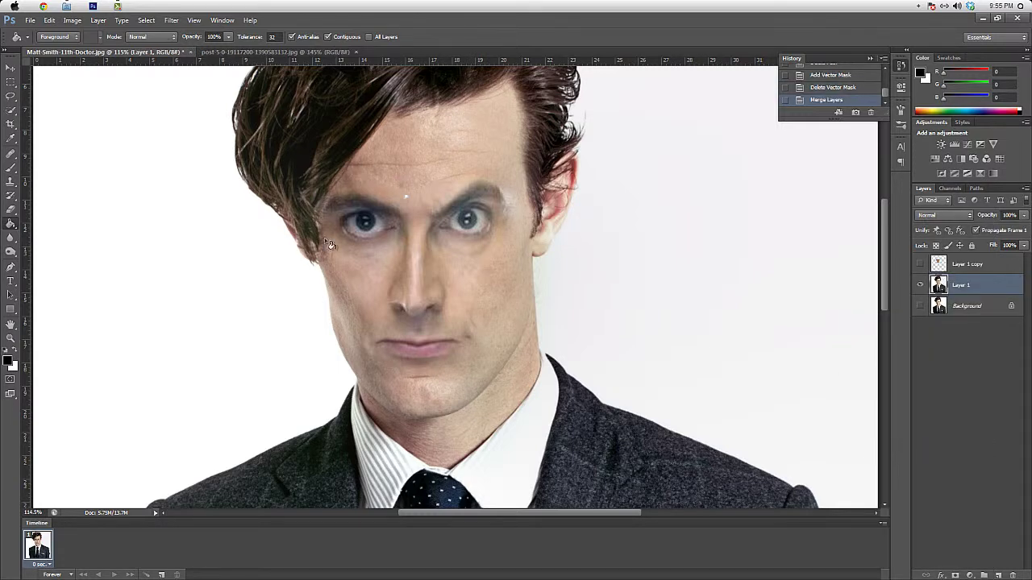
- Apply Auto Tone, Auto Contrast and Auto Color to the merged portrait and fit it on screen
click(72, 21)
click(81, 67)
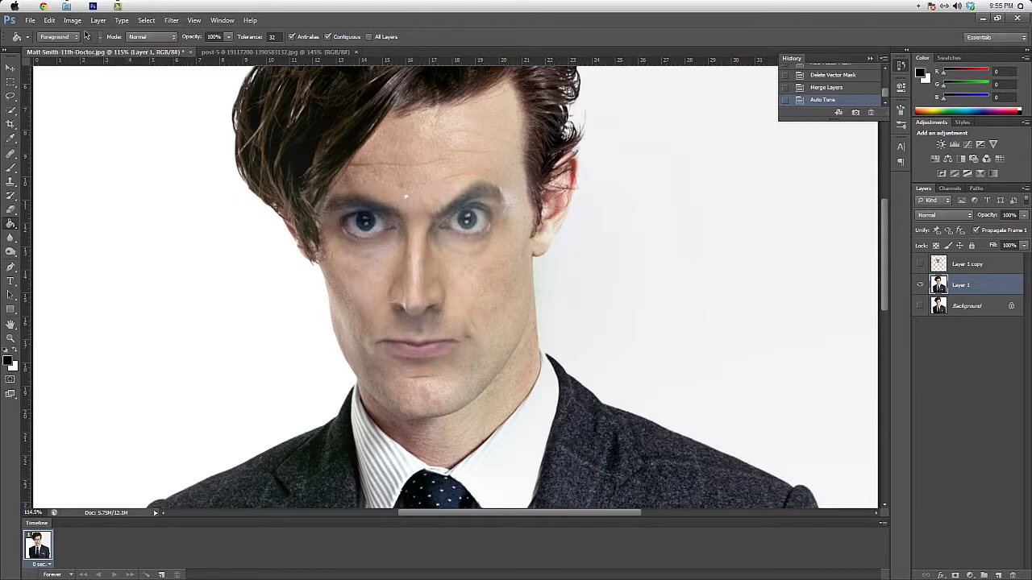
click(72, 20)
click(85, 69)
click(71, 21)
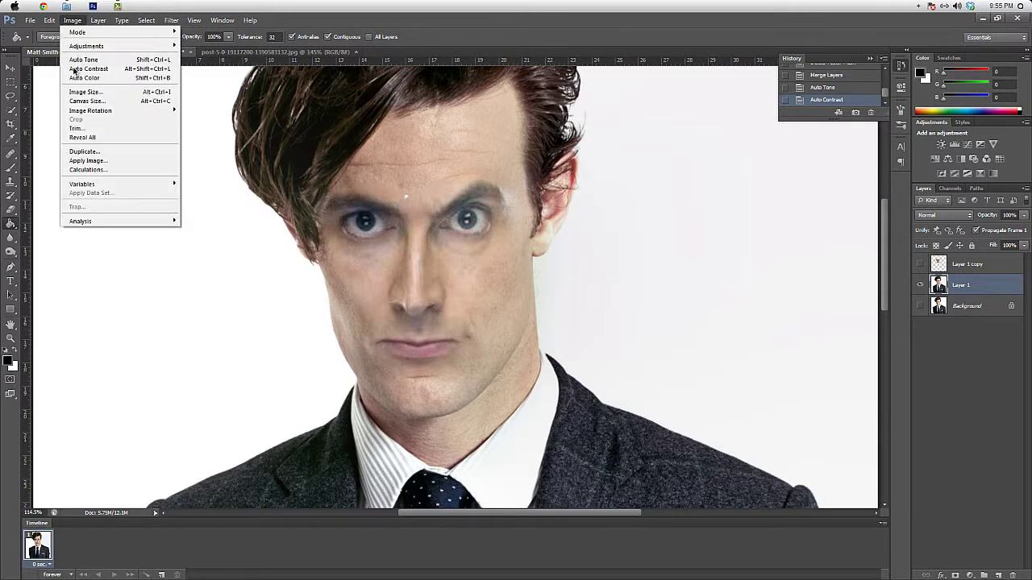
click(81, 78)
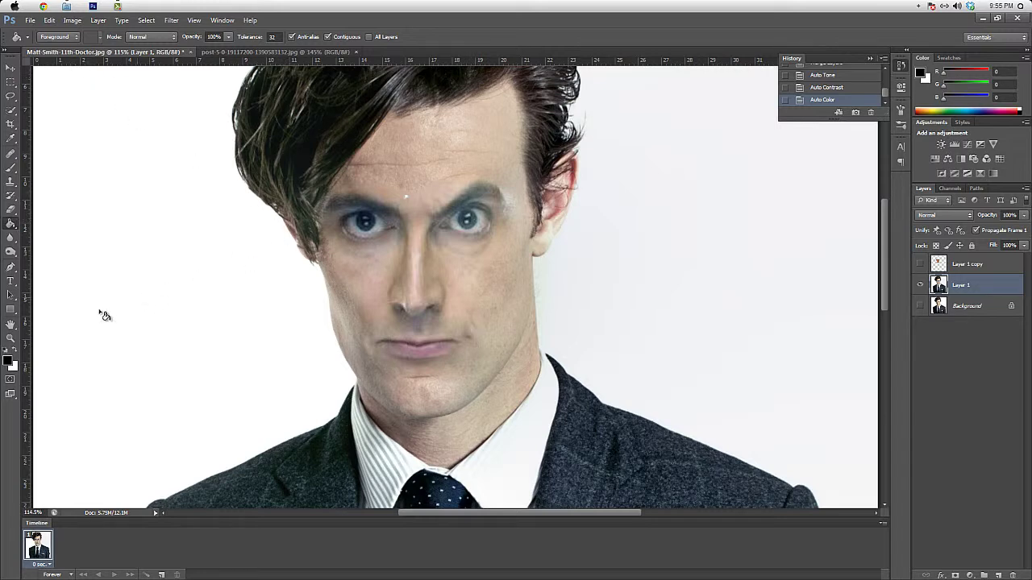
click(11, 336)
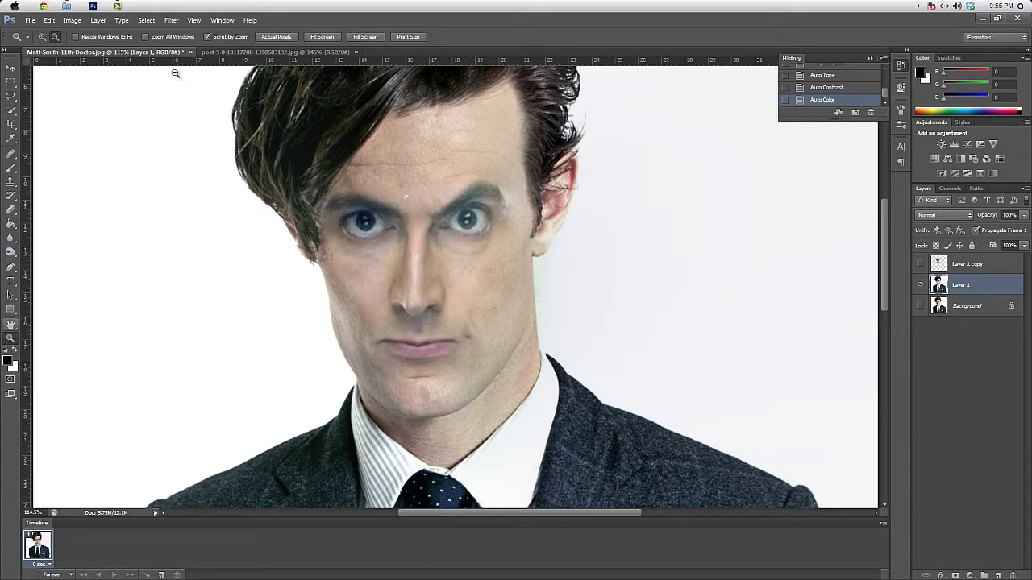
click(322, 37)
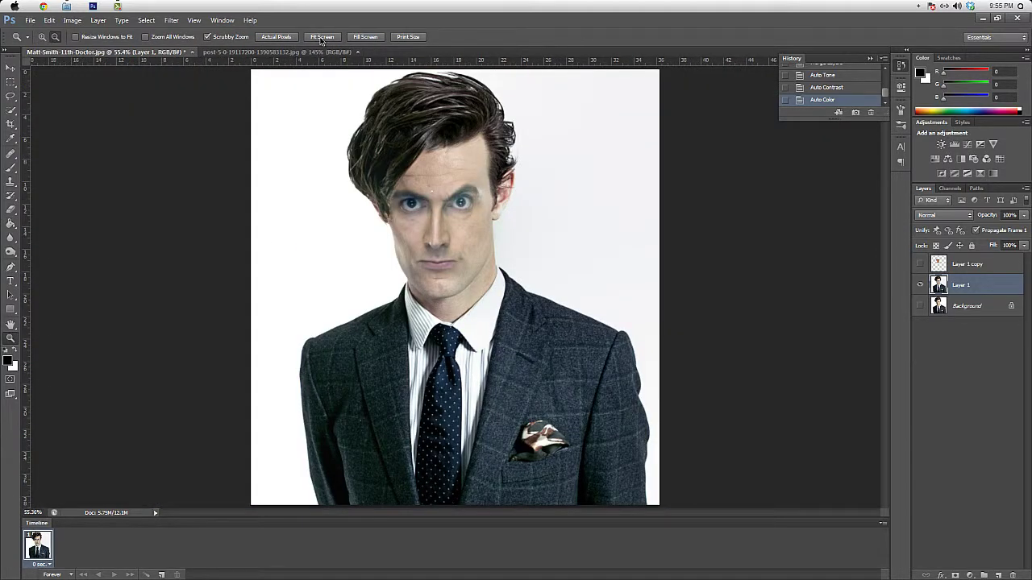